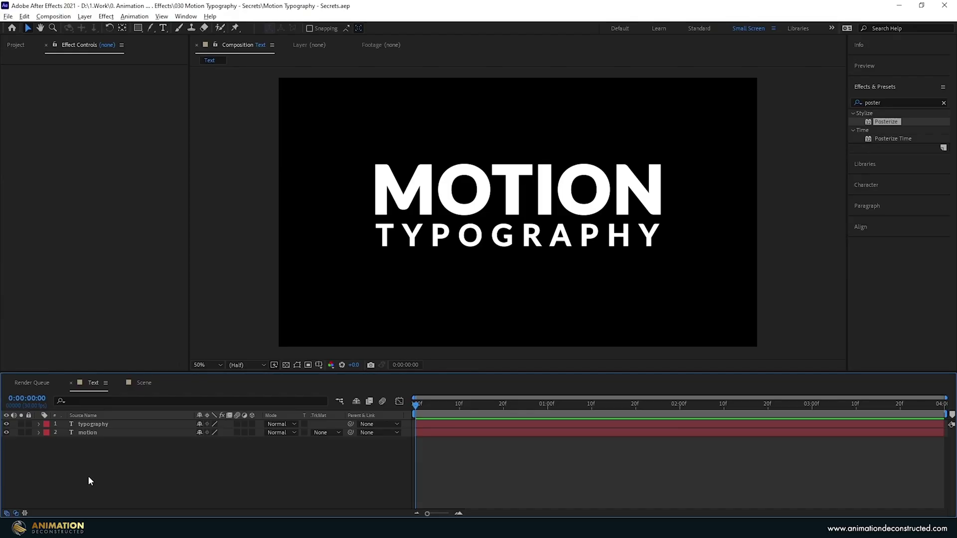
Confirm the Text composition is 1920×1080, 30 fps, 4 seconds, leaving layers deselected.
key(ctrl+k)
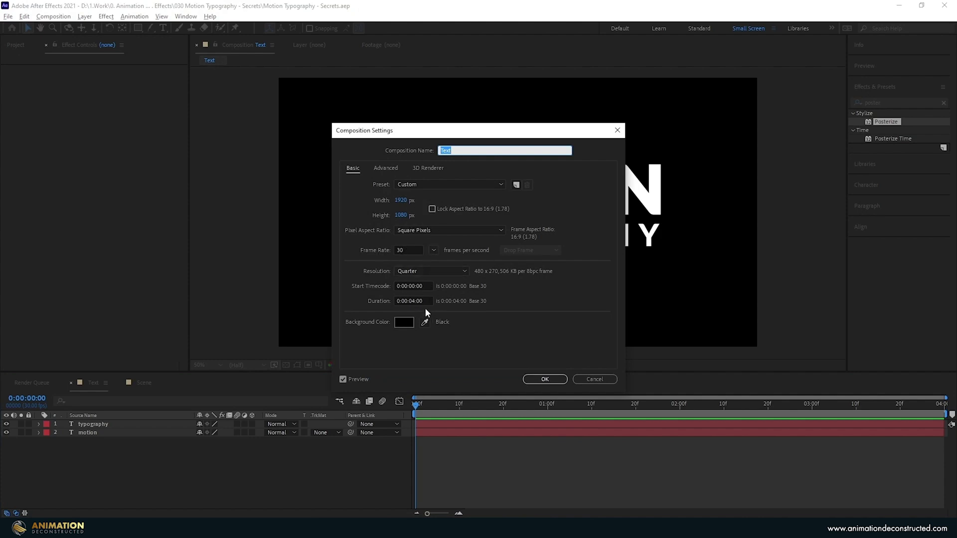
click(543, 379)
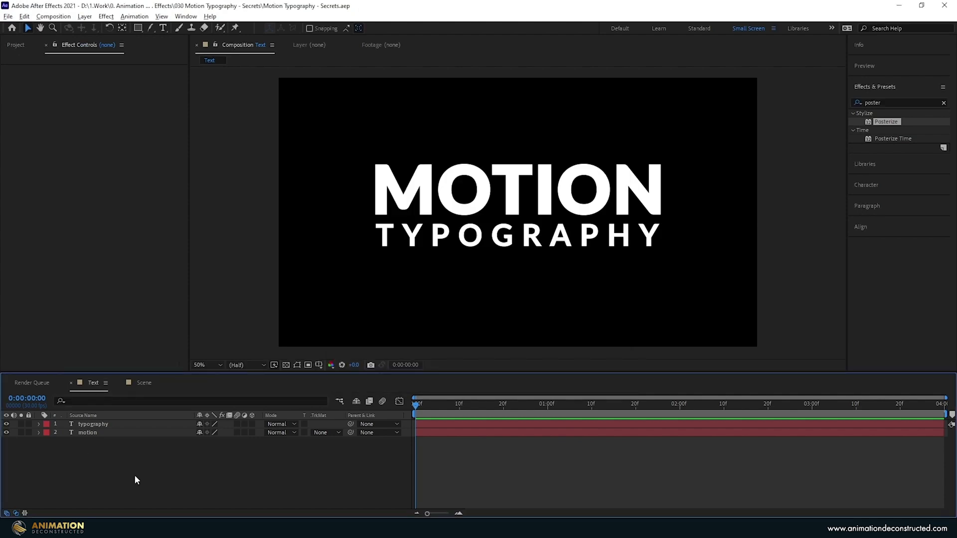
click(90, 423)
shift+click(89, 433)
Add a new Null Object layer (Null 3) to the Text composition.
right_click(93, 462)
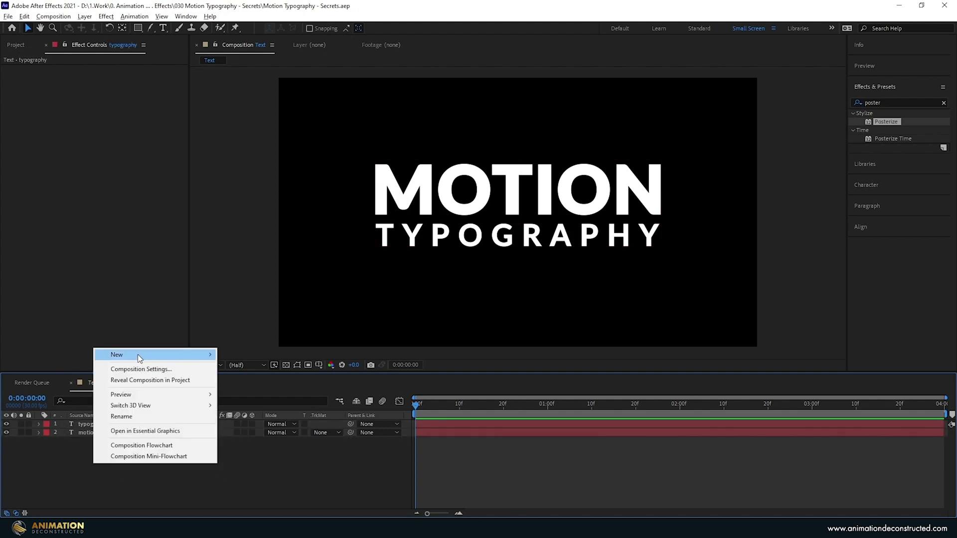
mouse_move(138, 355)
click(271, 413)
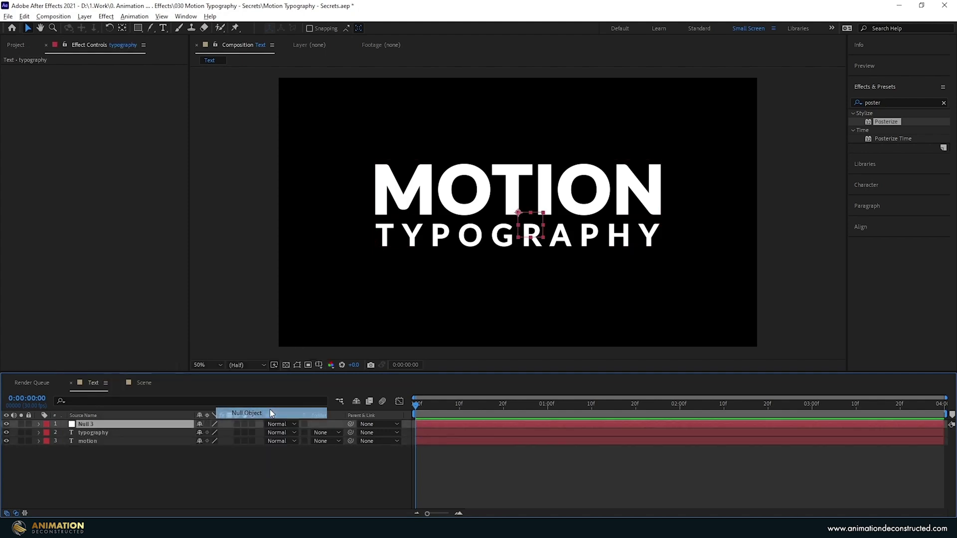
Parent the typography and motion text layers to Null 3 and reveal its Position.
click(94, 433)
shift+click(95, 441)
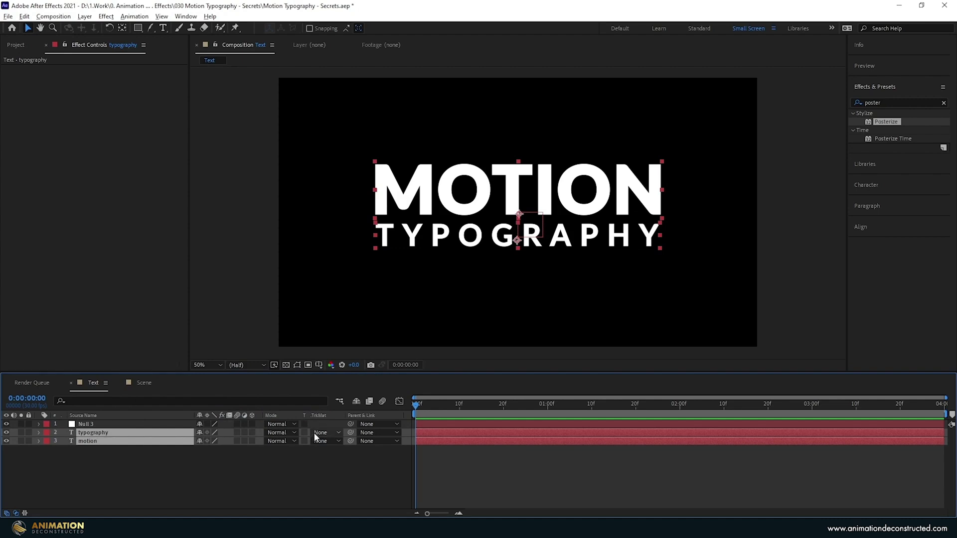
drag(350, 432, 87, 424)
click(261, 424)
key(p)
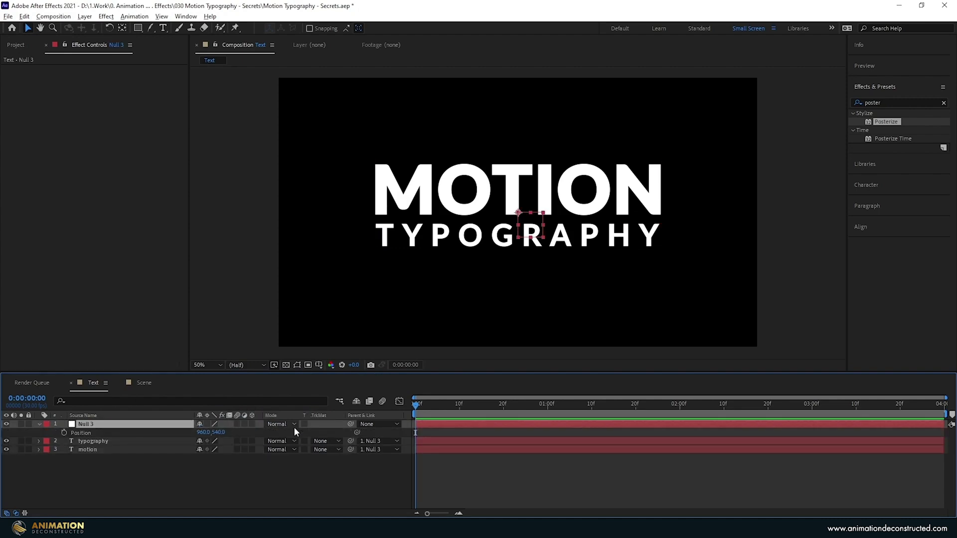
Add Null 3 Position hold keyframes at 20f and 1:10.
click(504, 412)
click(63, 432)
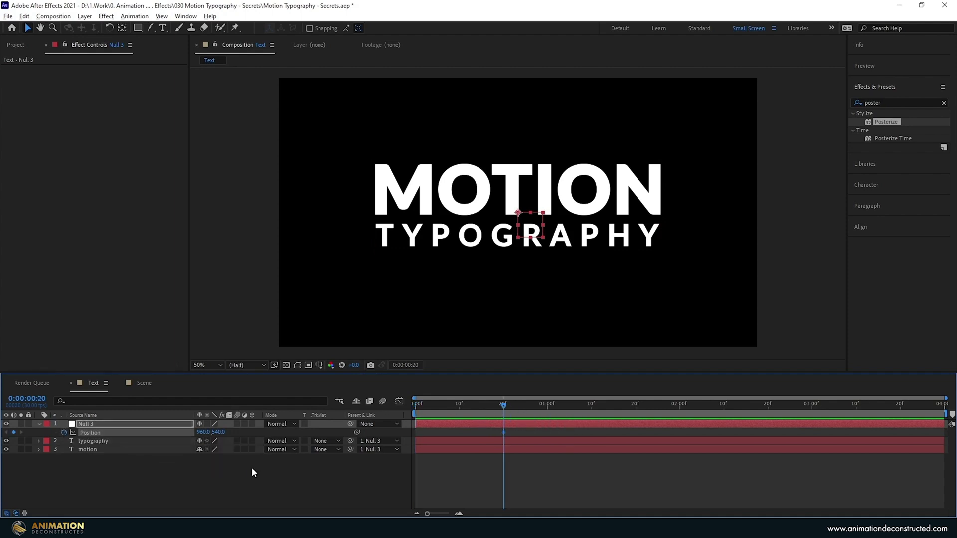
click(591, 407)
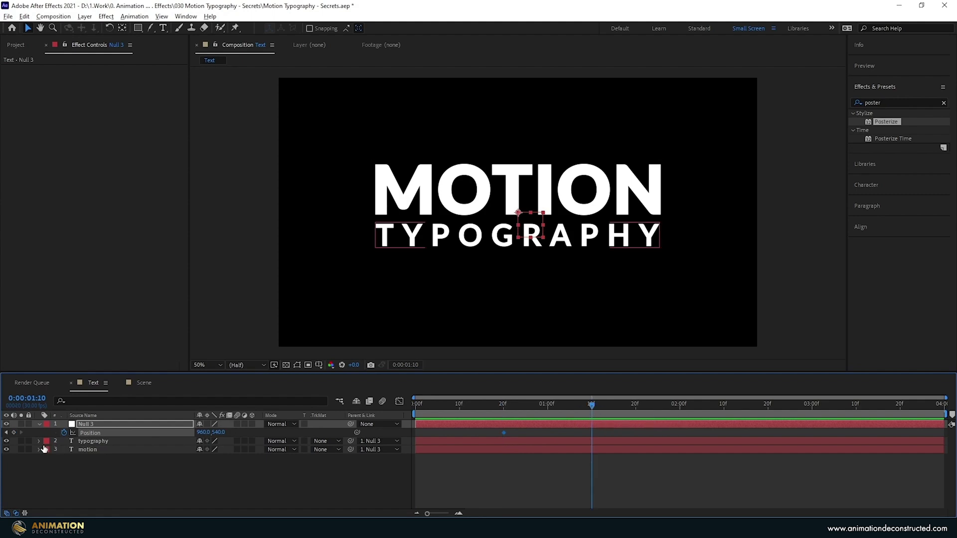
click(14, 432)
key(Home)
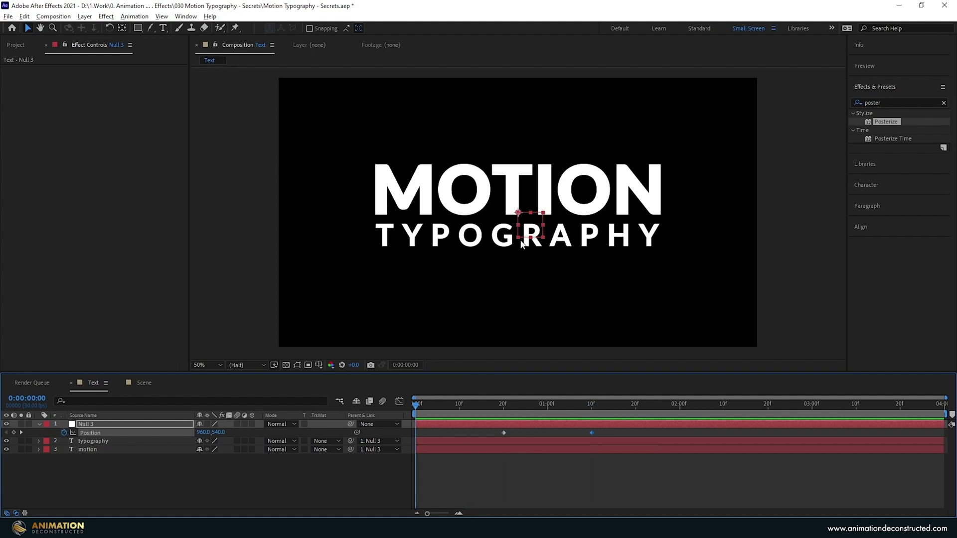
At the start, move Null 3 down below the frame to 960,1344.
drag(522, 244, 522, 333)
key(comma)
key(comma)
key(comma)
key(comma)
key(period)
key(period)
key(period)
key(comma)
key(comma)
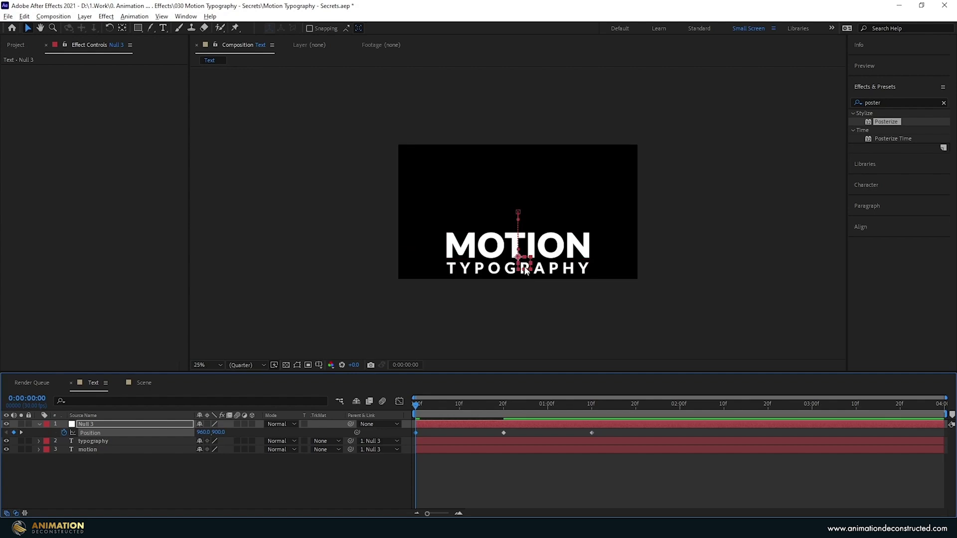
drag(520, 262, 519, 316)
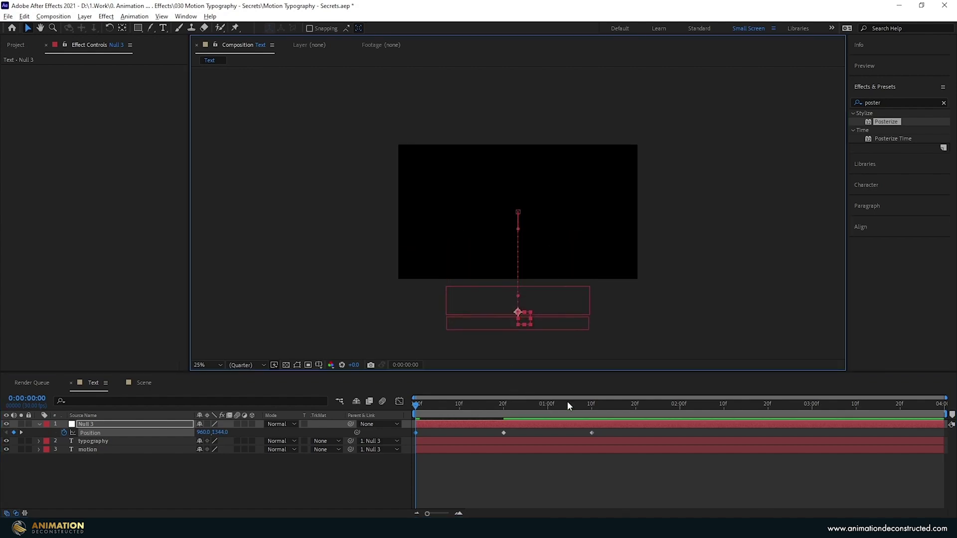
At 2:00, move Null 3 above the frame to 960,-2000, then select all four keyframes.
drag(567, 404, 680, 423)
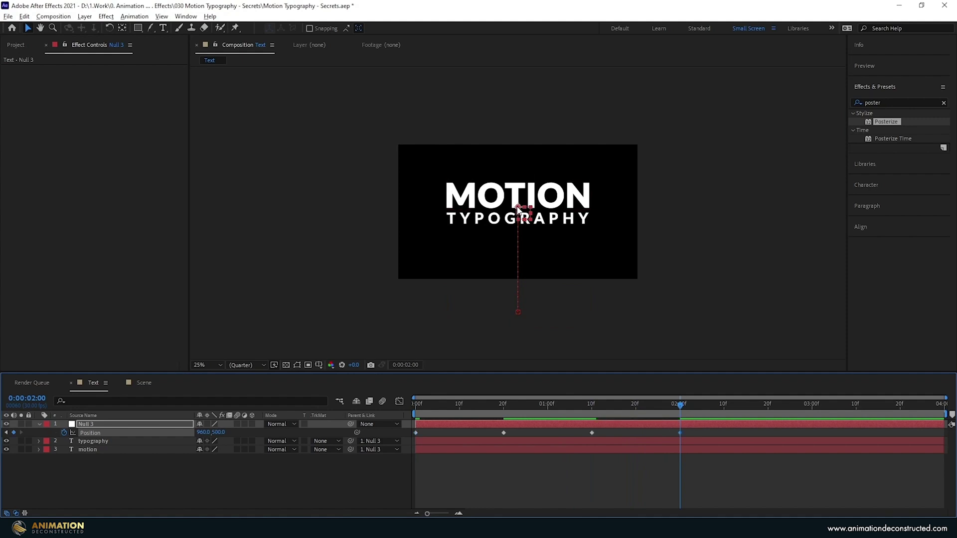
drag(518, 212, 517, 119)
key(period)
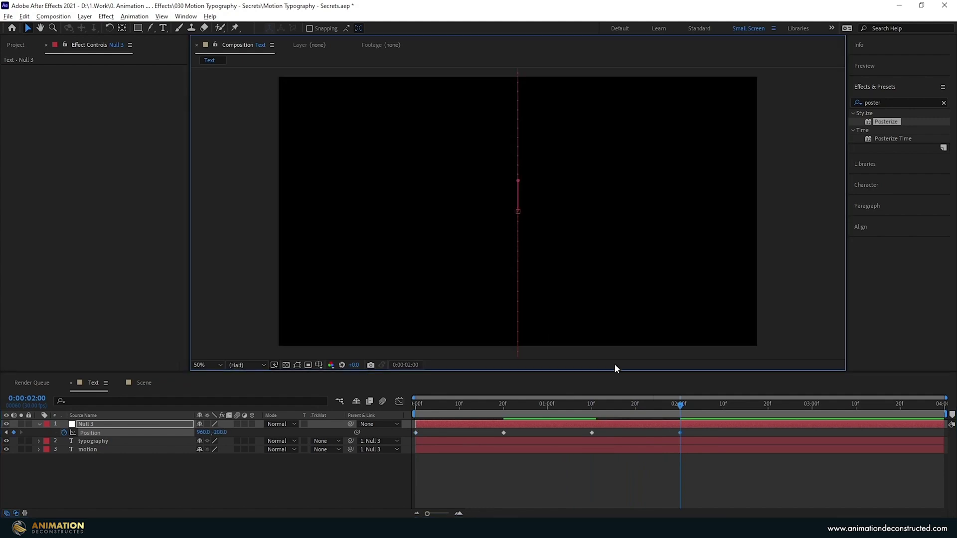
drag(617, 406, 371, 404)
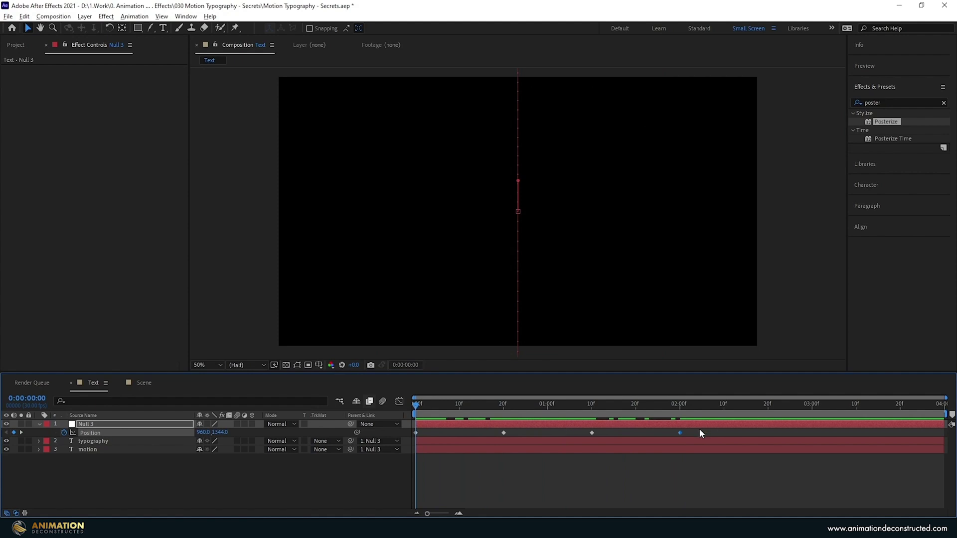
drag(698, 428, 407, 438)
Apply Easy Ease to Null 3's Position keyframes in the speed graph and tweak 1:10 influence.
click(399, 401)
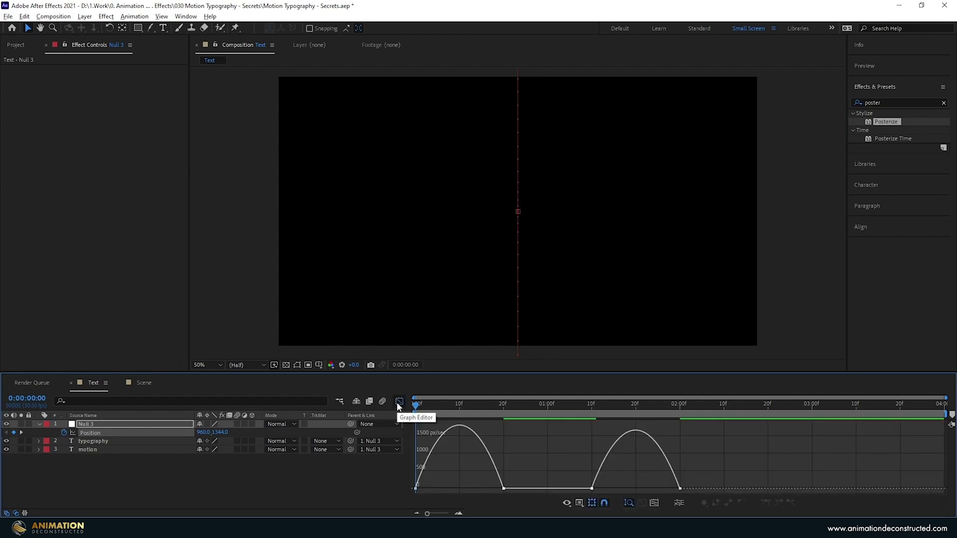
click(579, 503)
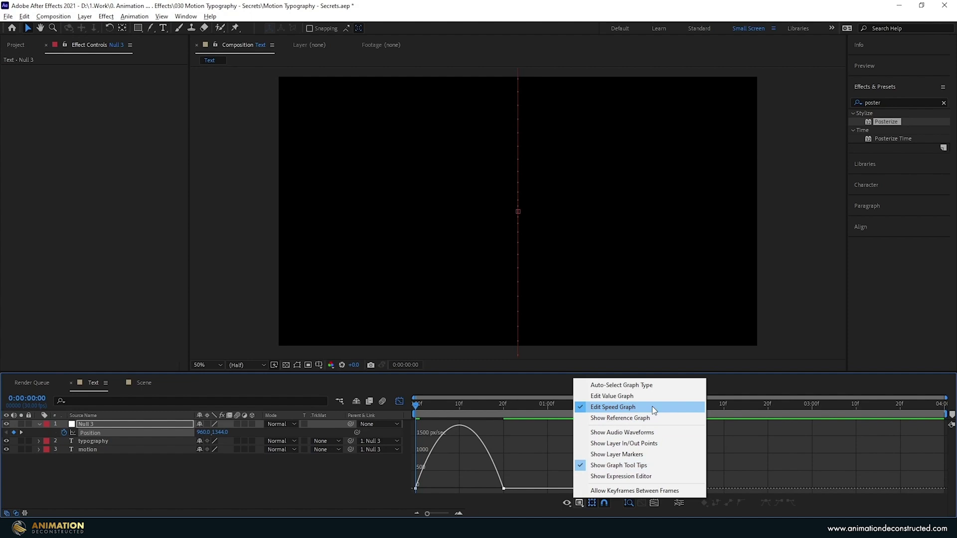
click(527, 470)
drag(487, 492, 487, 493)
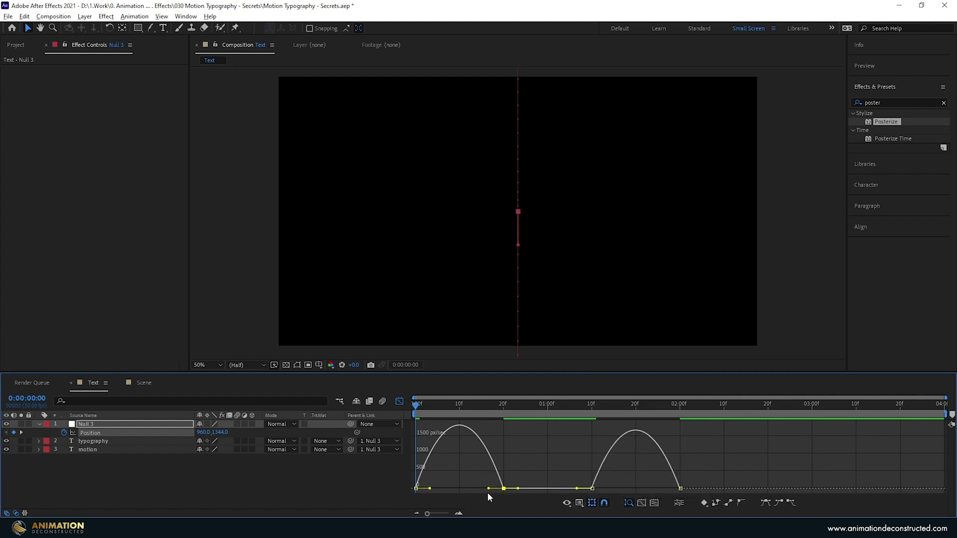
key(F9)
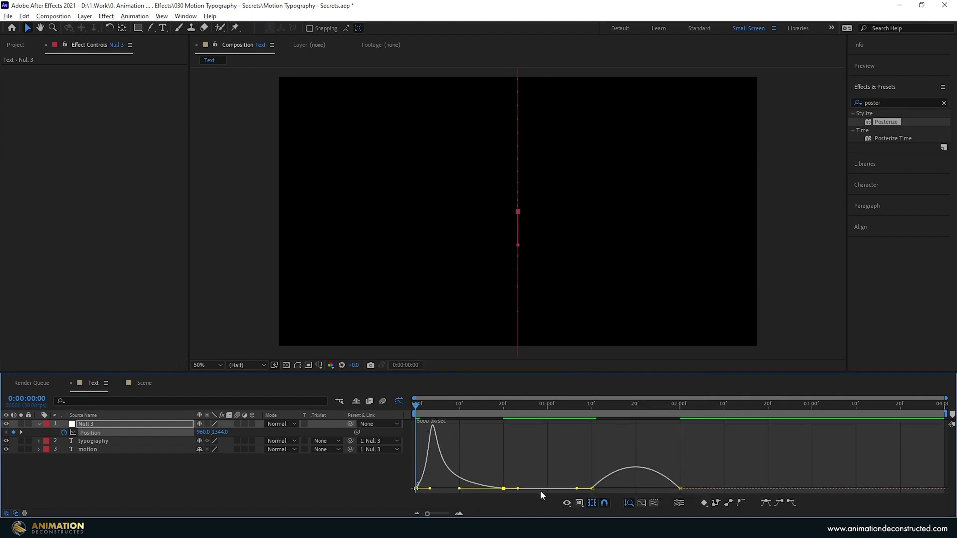
drag(585, 473, 636, 488)
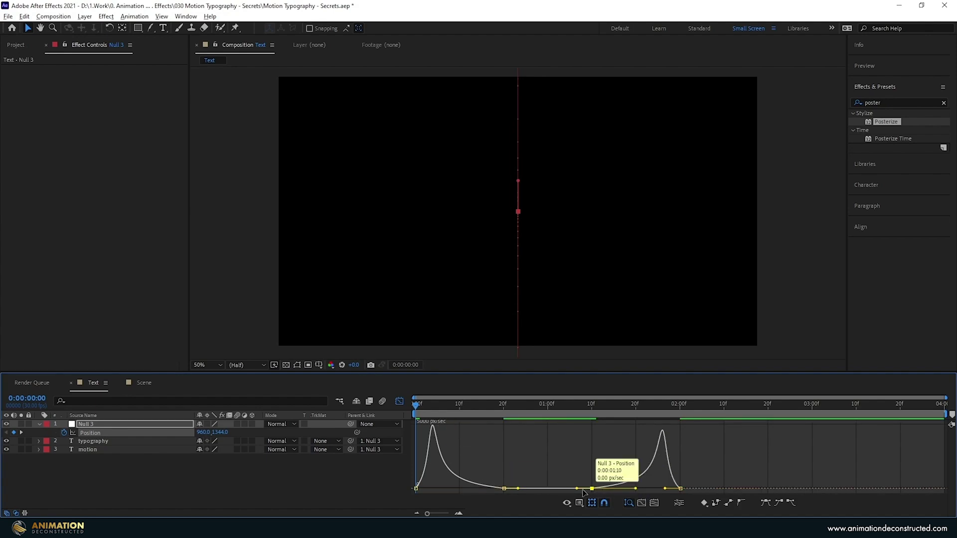
click(399, 400)
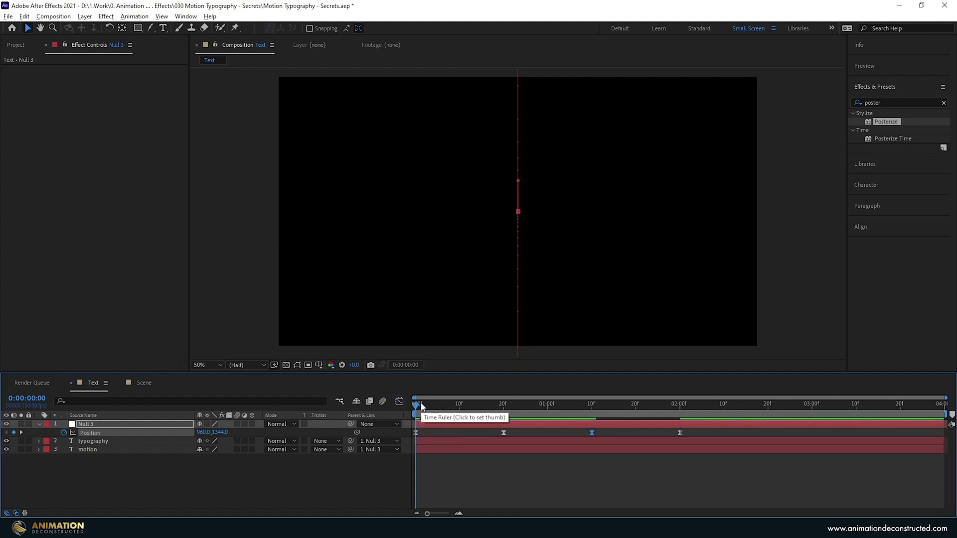
Preview the title, then add a white full-frame solid named 'Gradient' and search effects for 'gradient'.
key(space)
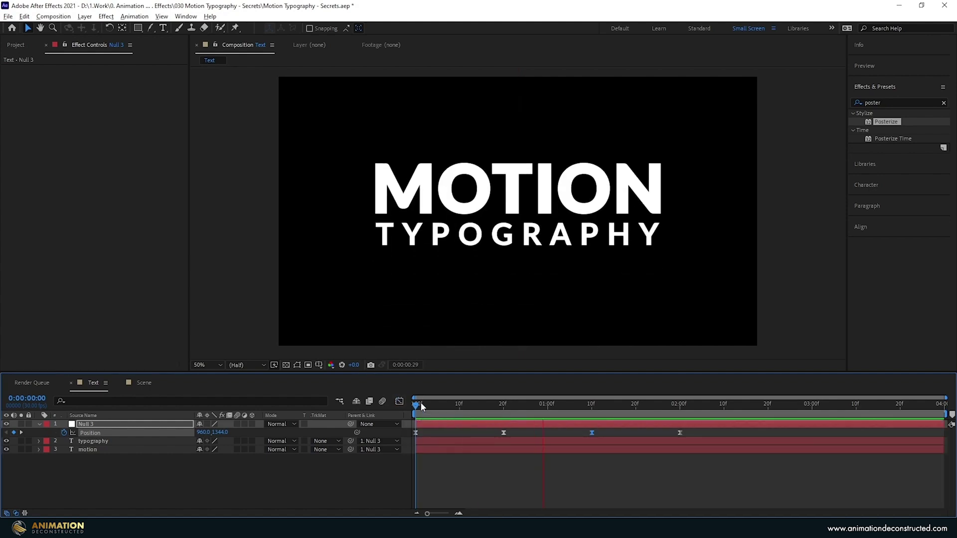
click(137, 465)
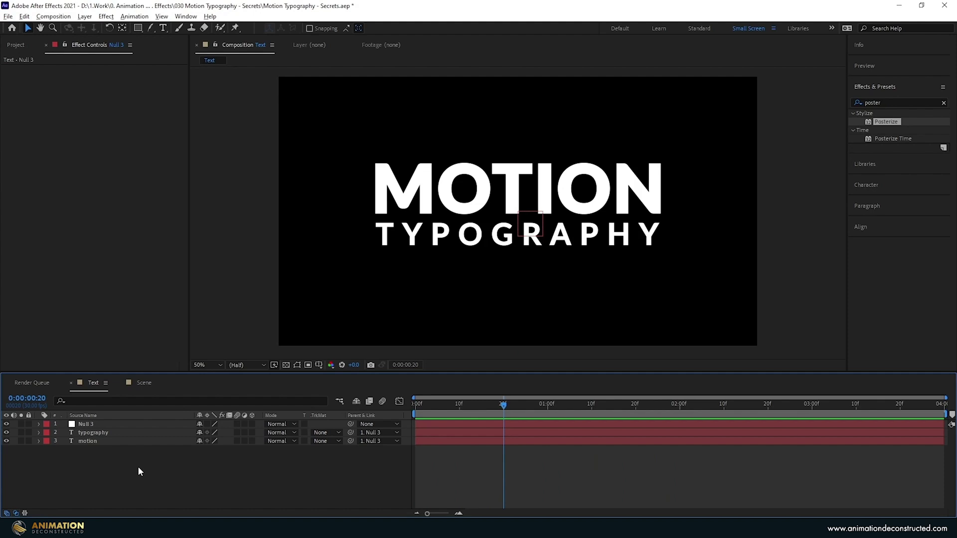
right_click(128, 462)
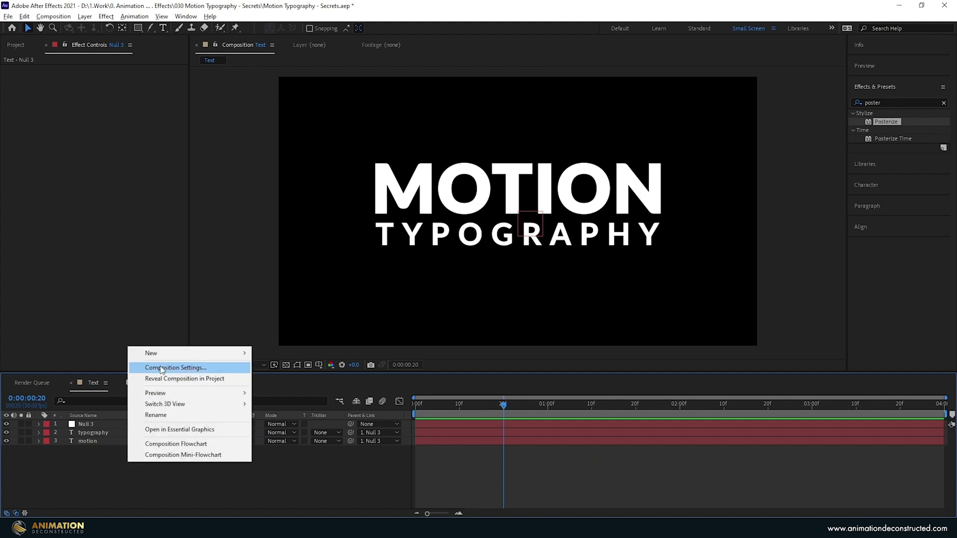
mouse_move(159, 355)
click(284, 378)
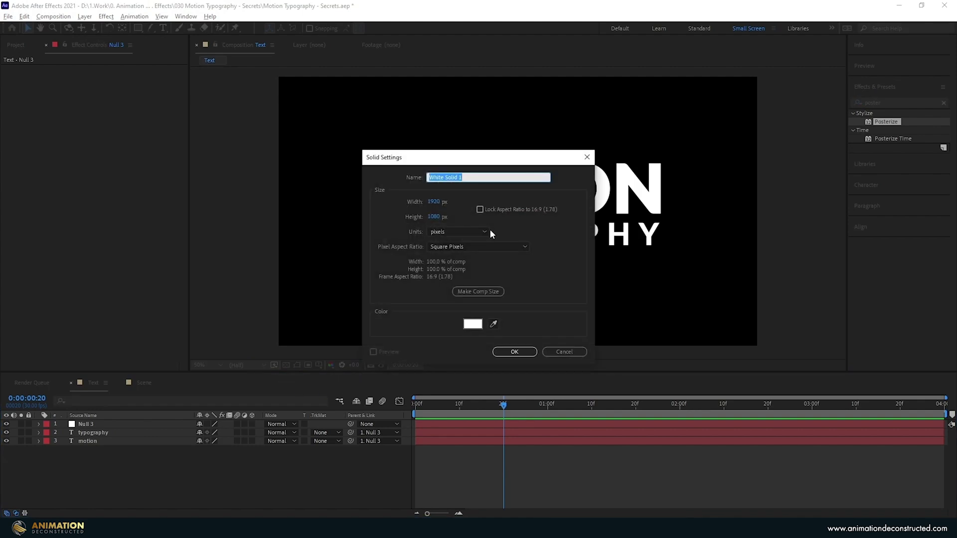
text(Gradient)
key(Return)
click(887, 102)
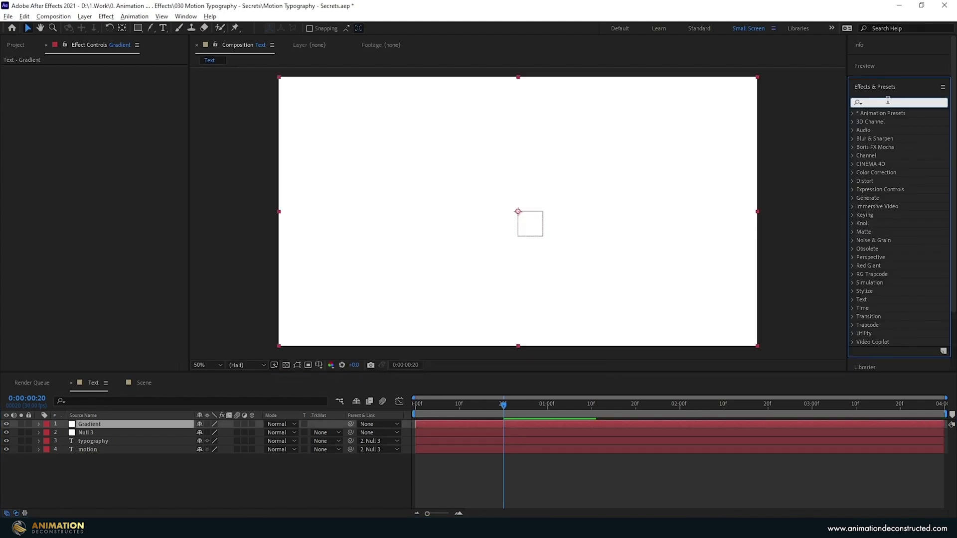
text(gradient)
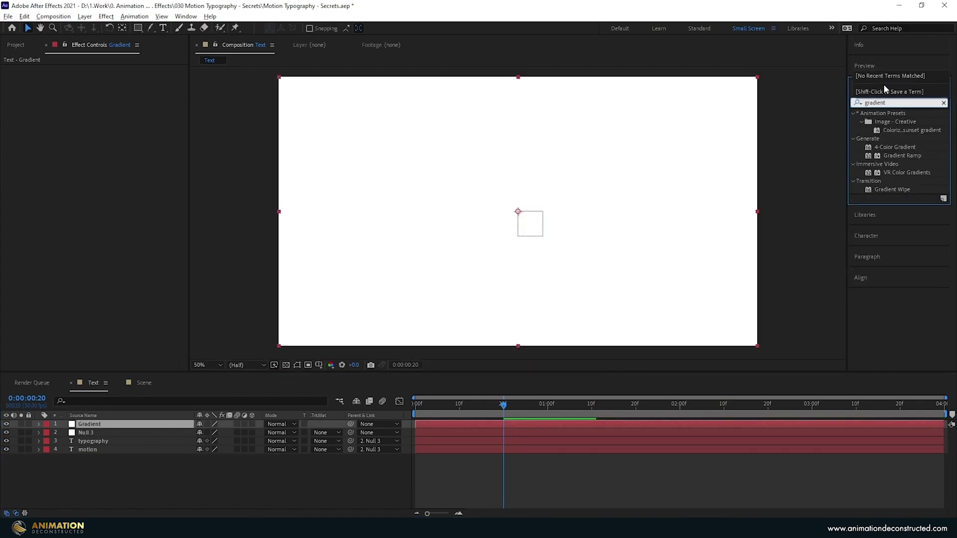
Apply Gradient Ramp to Gradient, black at the right edge (1920,540) fading to white at left (0,540).
double_click(892, 154)
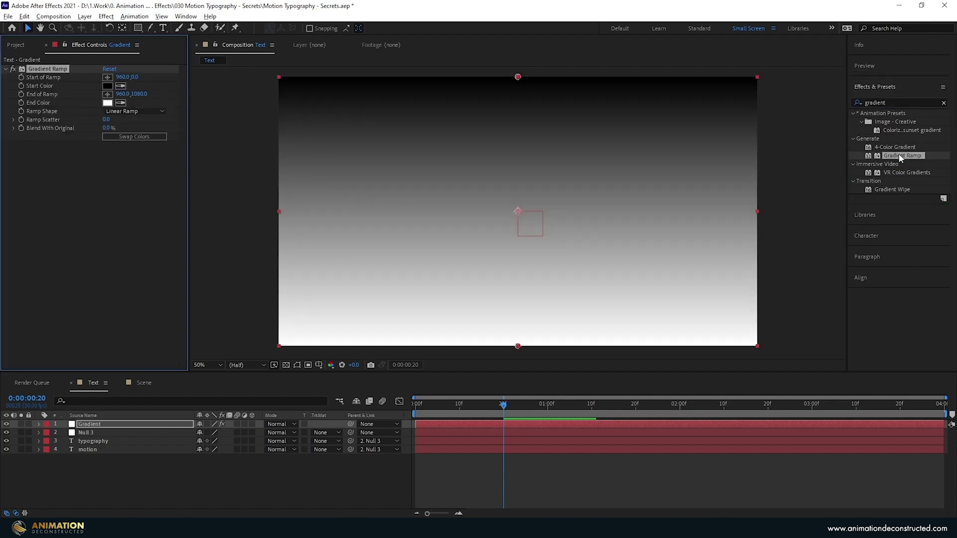
drag(518, 77, 757, 213)
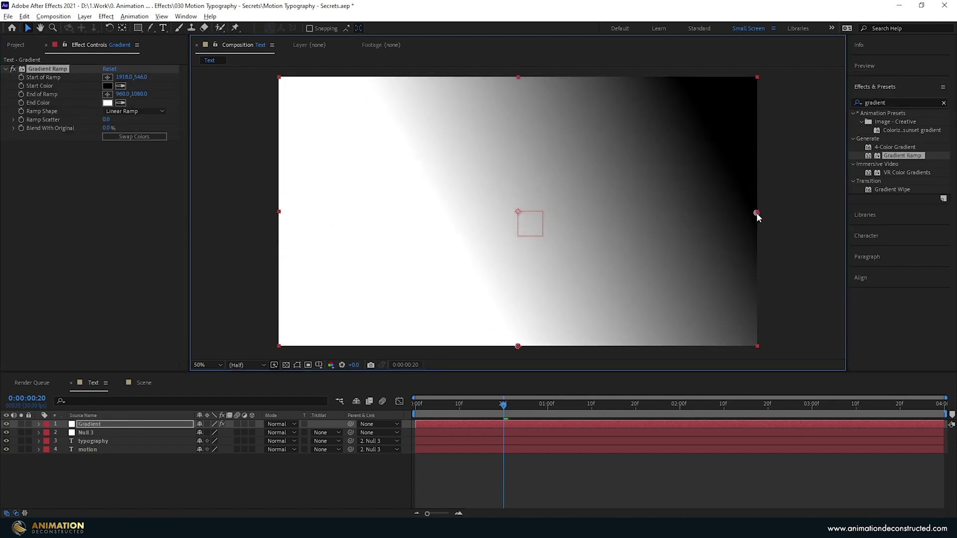
drag(518, 346, 278, 212)
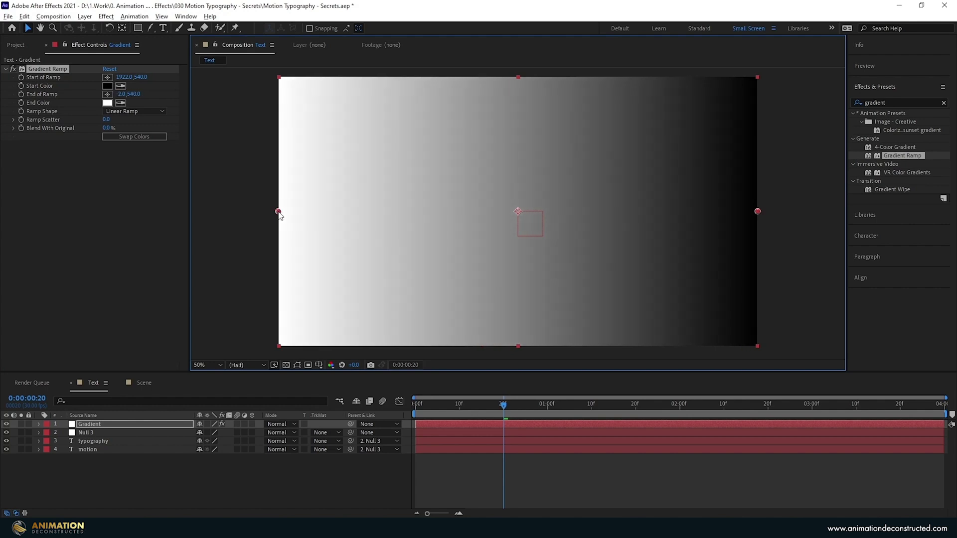
Apply Posterize to Gradient and move the layer below the text layers.
click(903, 103)
text(poster)
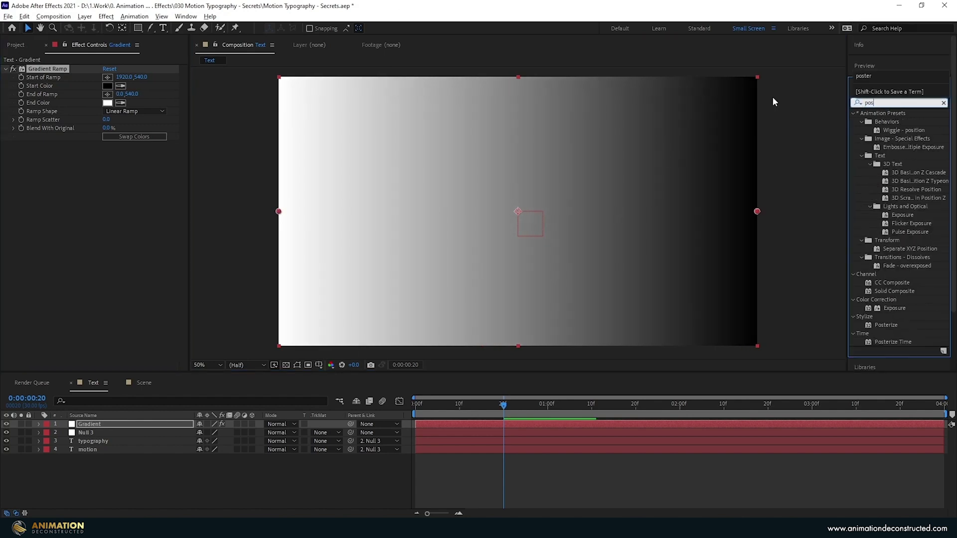
double_click(886, 121)
drag(90, 424, 104, 469)
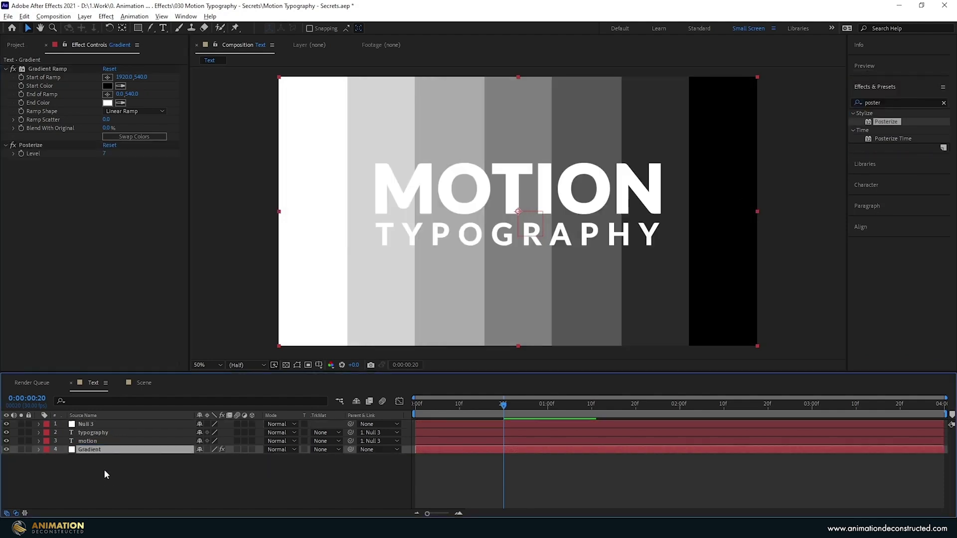
Set the Posterize level to 8 and hide the Gradient layer.
click(106, 153)
text(8)
key(Return)
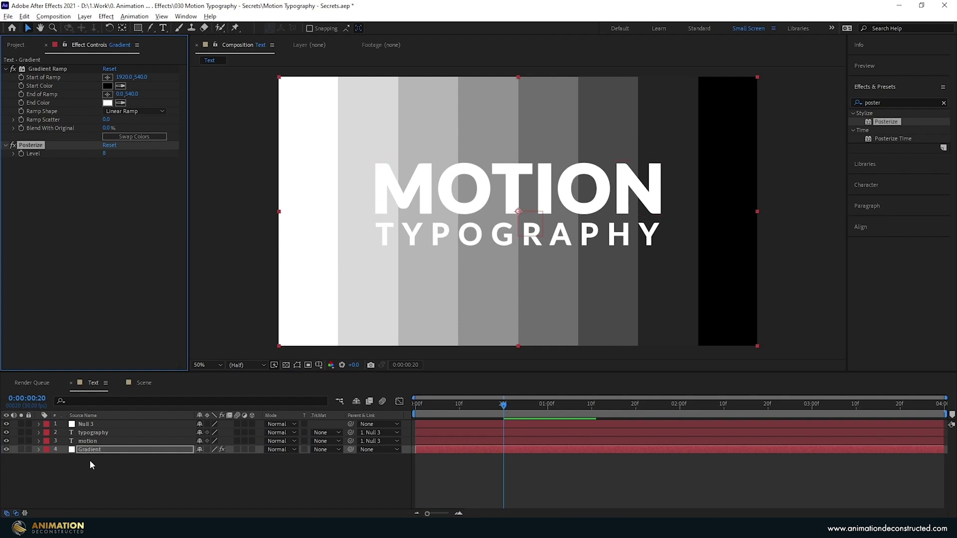
click(6, 450)
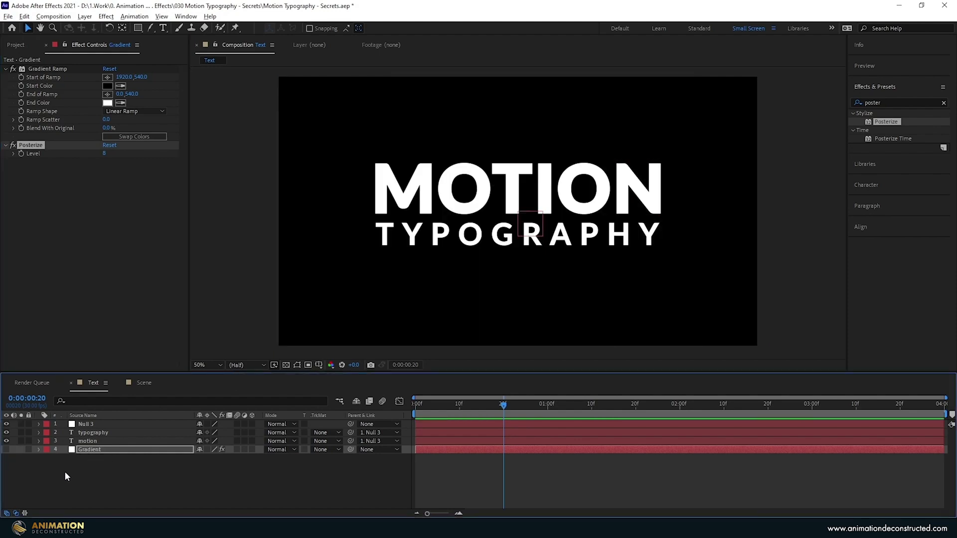
Add a new adjustment layer and apply the Time Displacement effect to it.
click(65, 473)
right_click(65, 472)
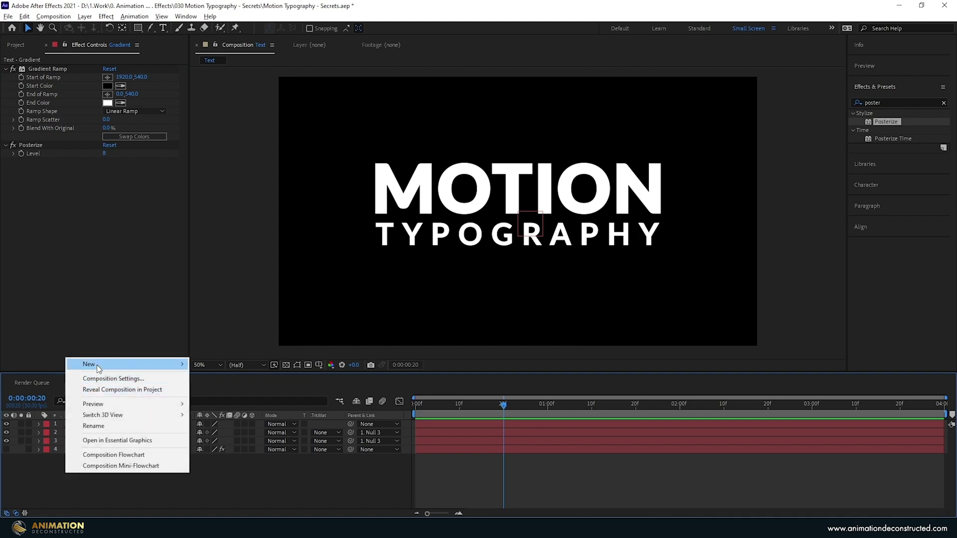
mouse_move(97, 365)
click(245, 451)
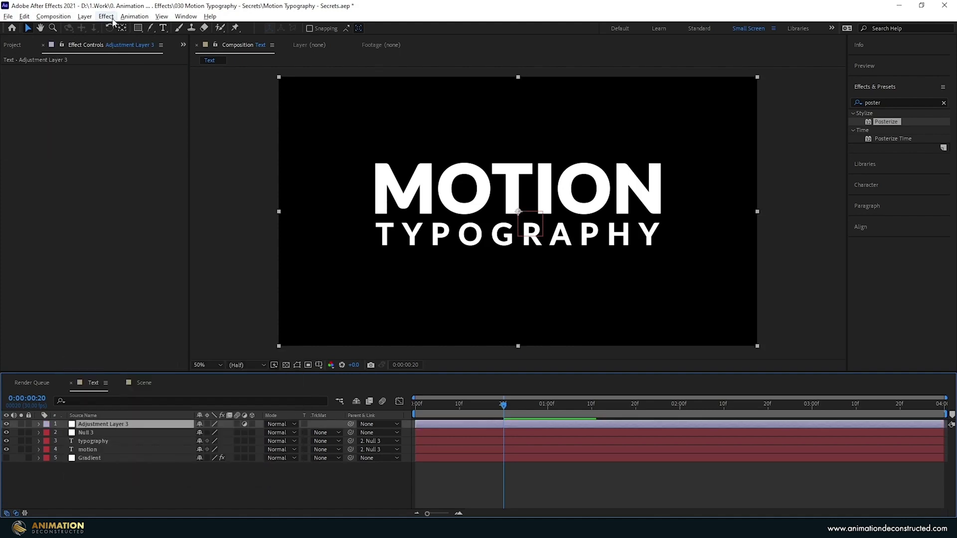
click(106, 17)
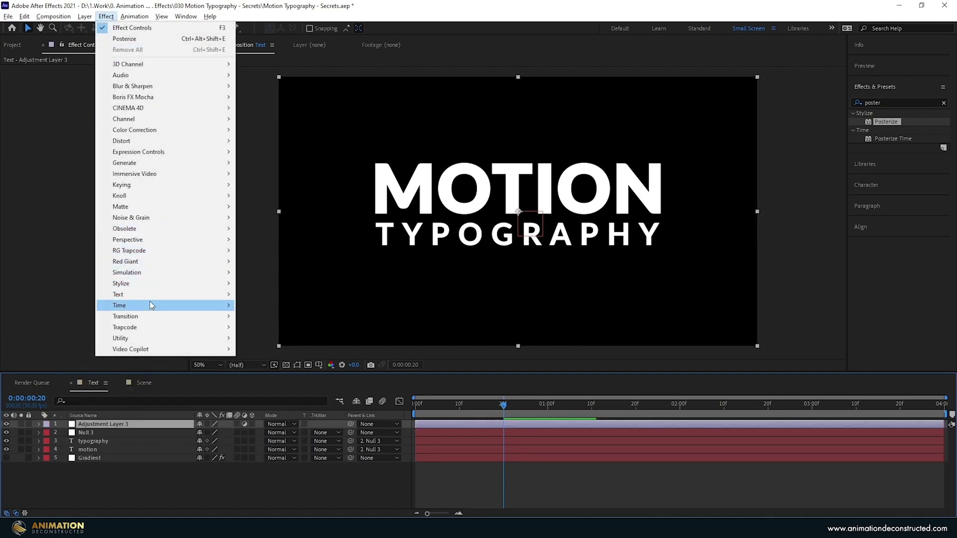
mouse_move(150, 303)
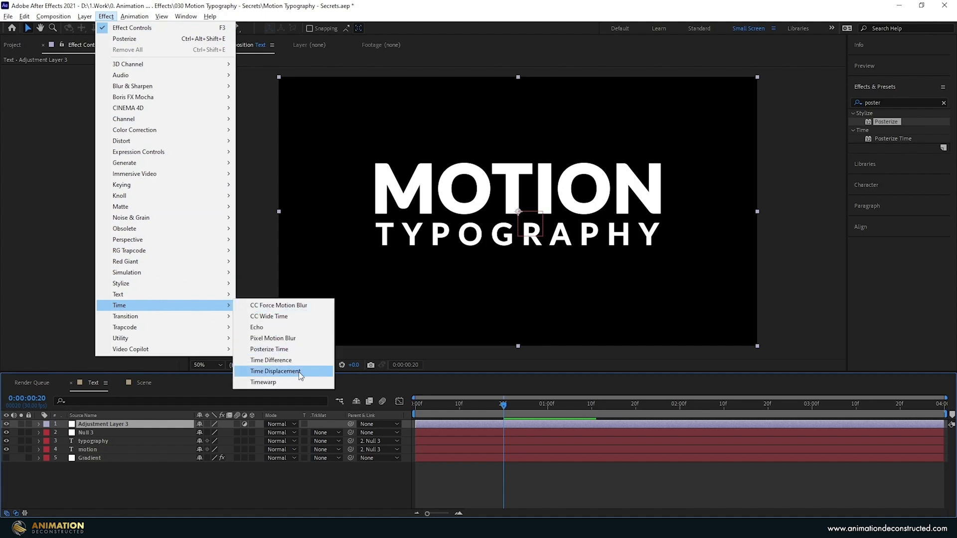
click(272, 370)
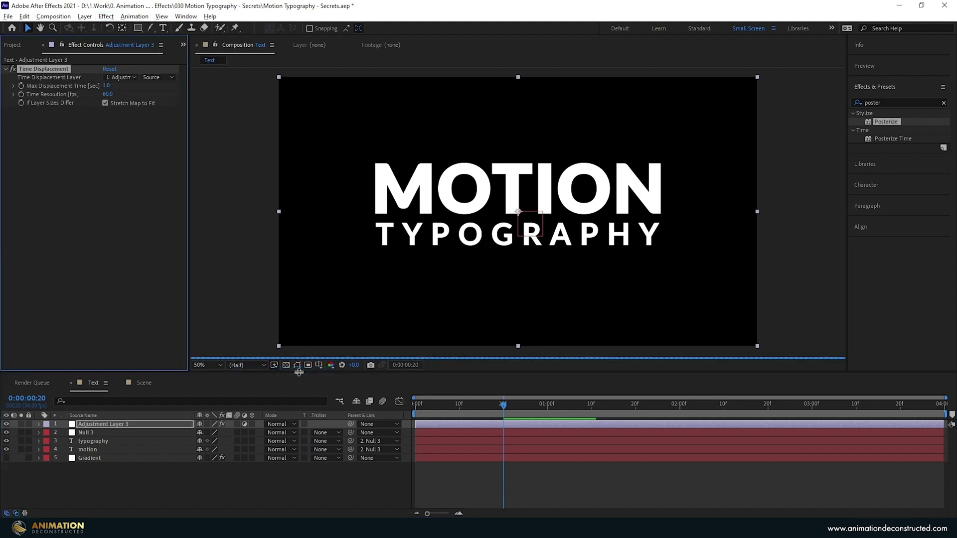
Drive Time Displacement with Gradient (Effects & Masks), 0.5 s max displacement, and preview it.
click(123, 77)
click(132, 148)
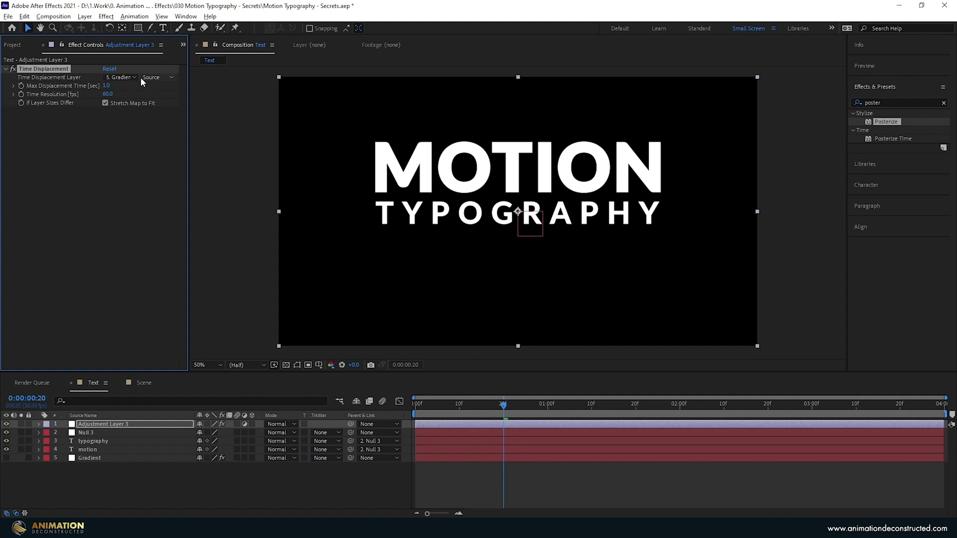
click(150, 78)
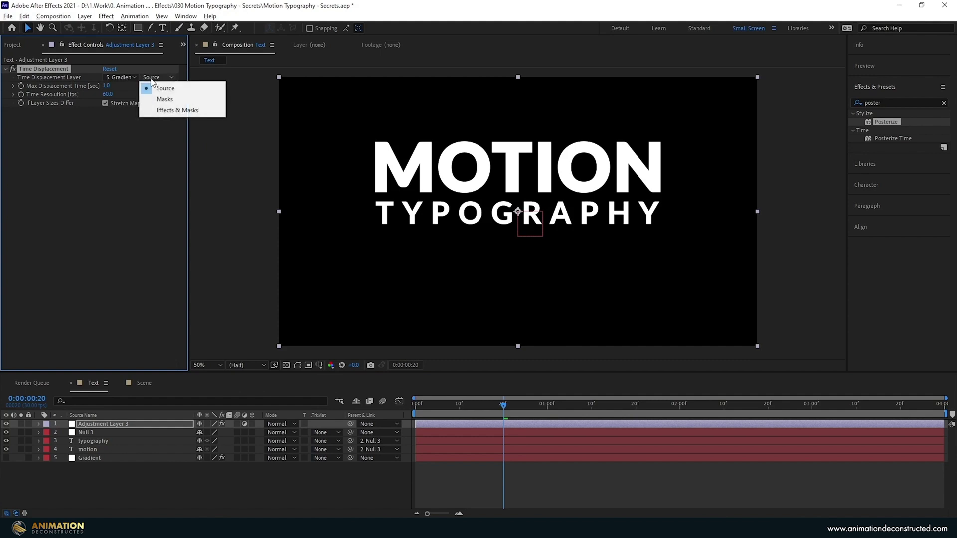
click(168, 110)
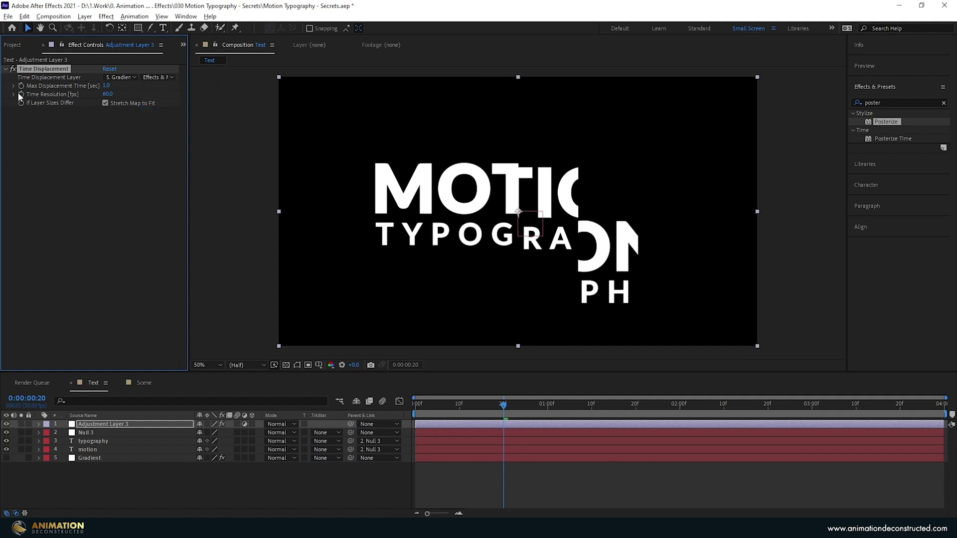
click(107, 86)
key(Return)
key(space)
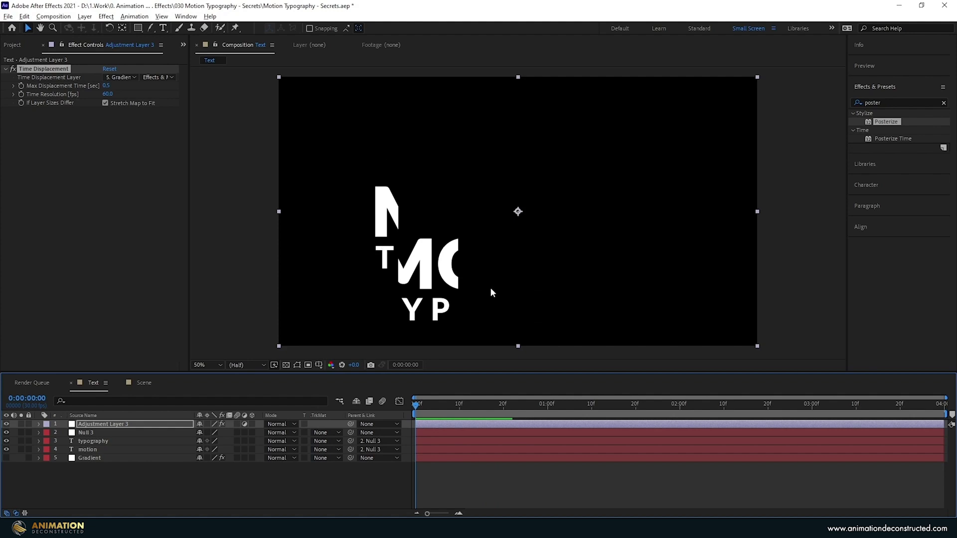
Check Null 3's motion path and playback, then switch to the Scene composition.
click(85, 434)
scroll(608, 245, down, 2)
drag(542, 229, 541, 370)
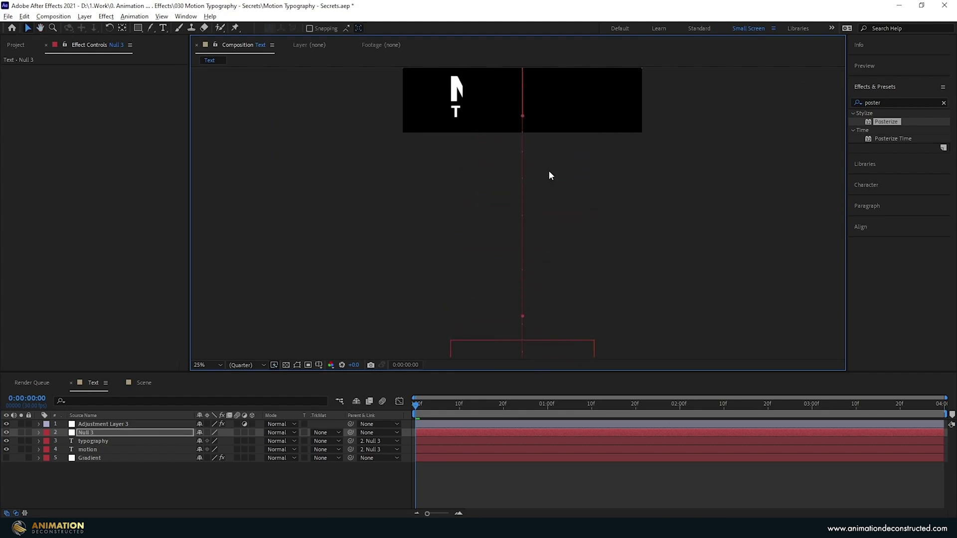
drag(546, 146, 573, 192)
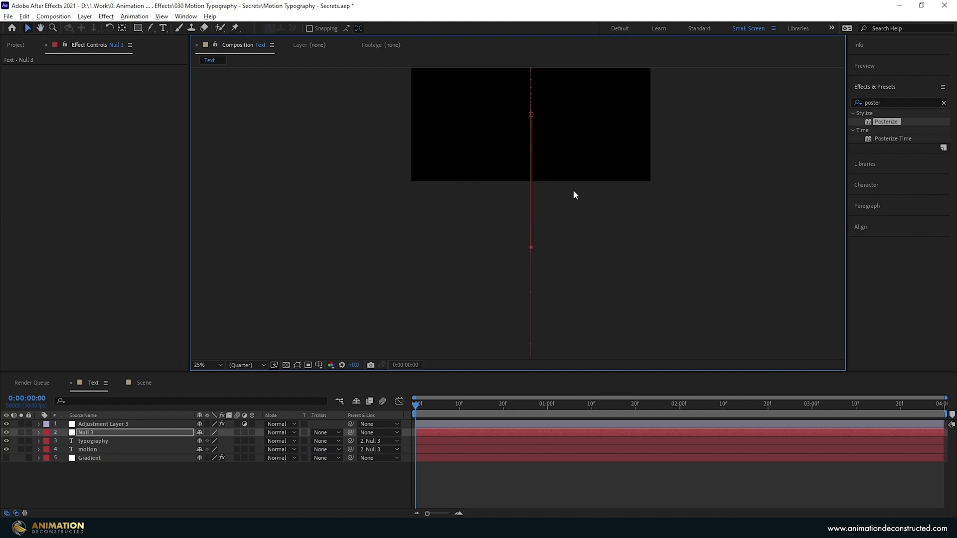
click(667, 404)
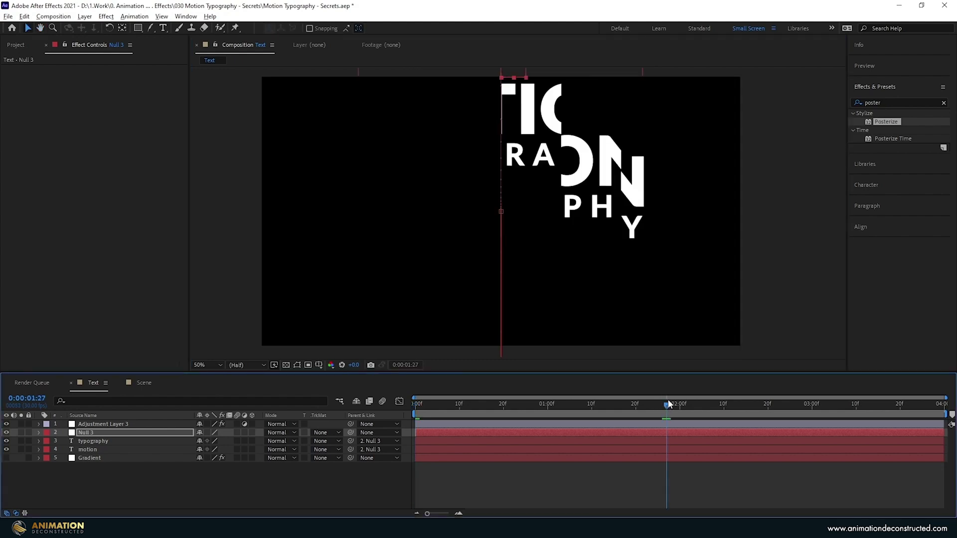
drag(668, 400, 338, 389)
key(space)
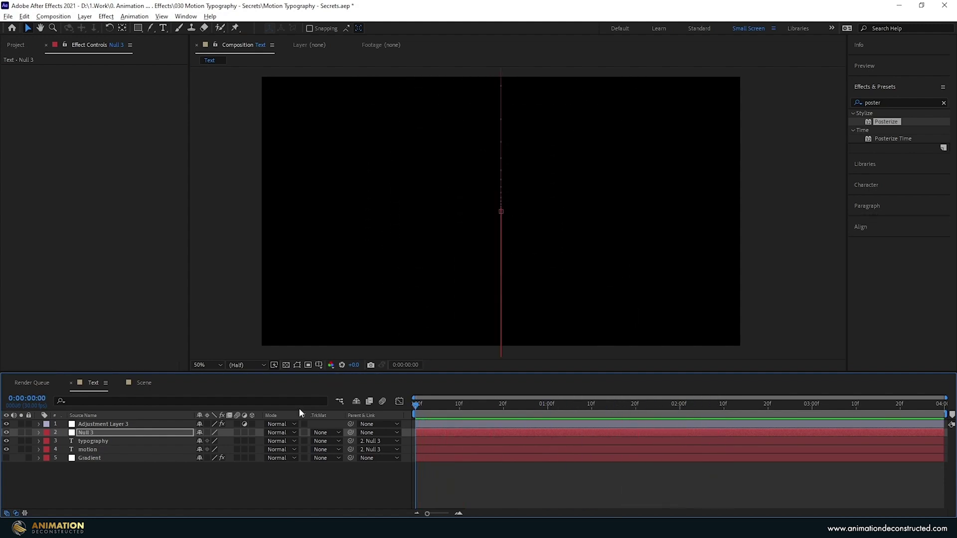
click(141, 381)
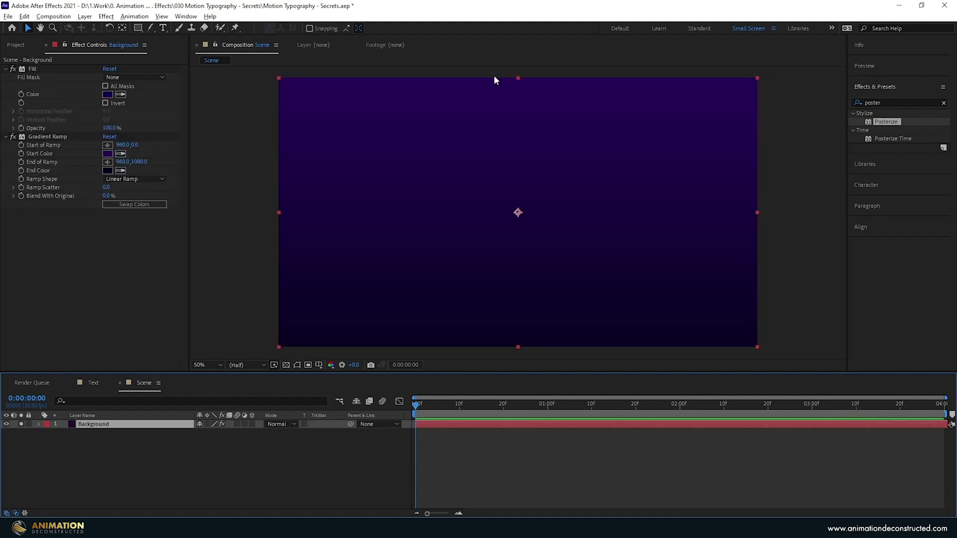
Place the Text composition above Background in the Scene and scrub to frame 20.
click(16, 45)
drag(23, 156, 115, 427)
drag(417, 408, 503, 405)
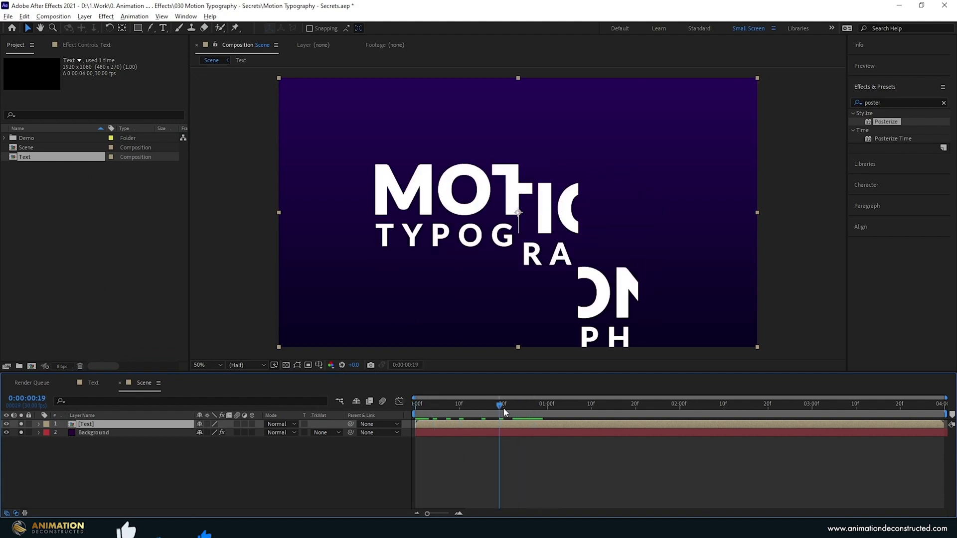
click(893, 101)
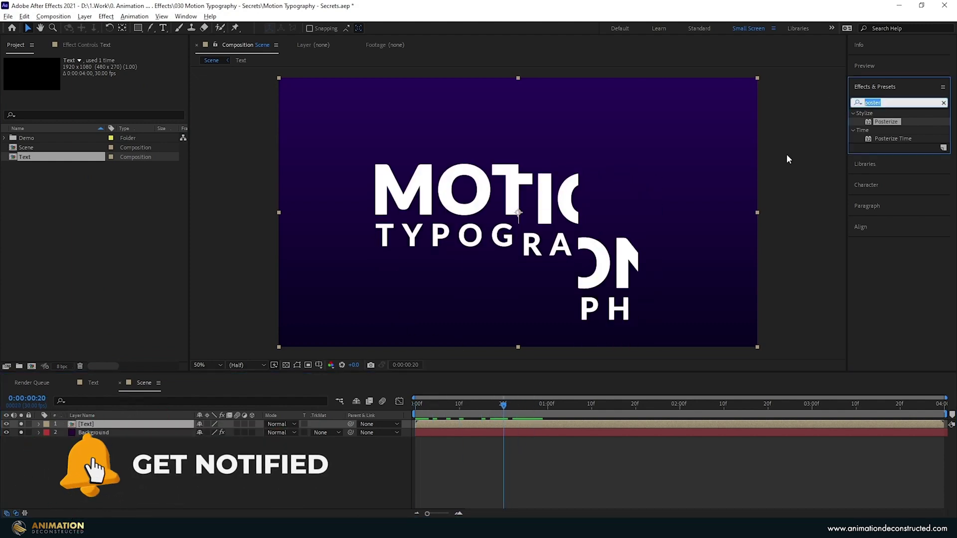
Apply CC Slant to the Text layer with a 45° slant and its Floor at 960,536.
text(cc sla)
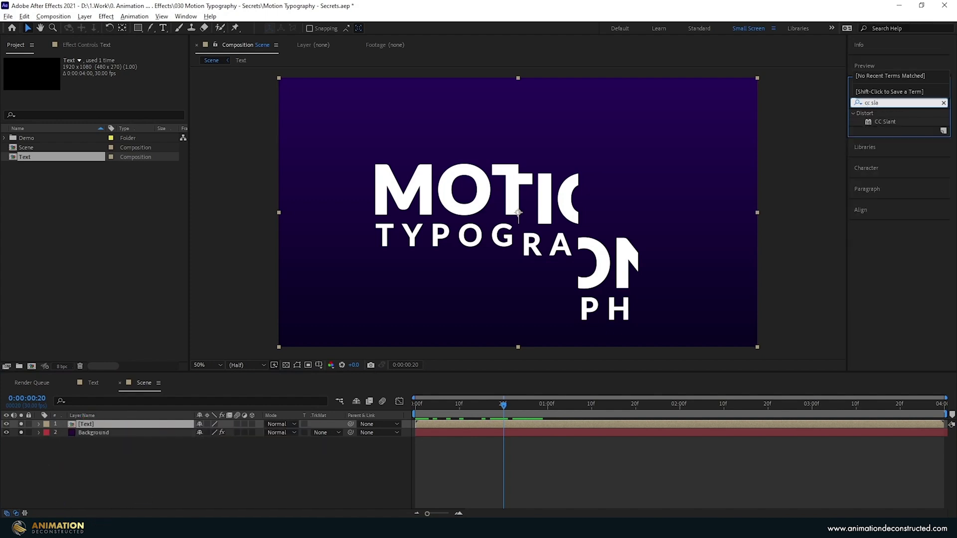
double_click(885, 122)
text(45)
key(Return)
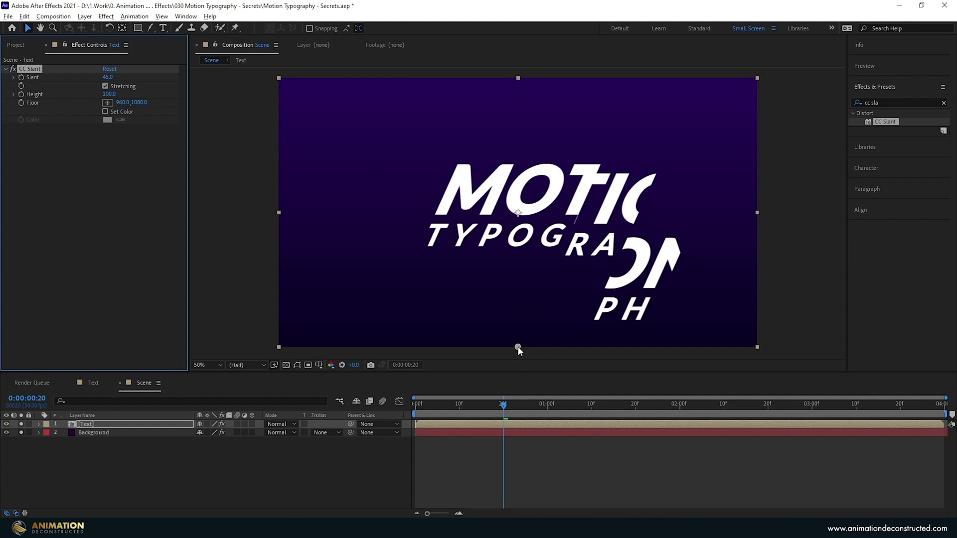
drag(518, 346, 525, 211)
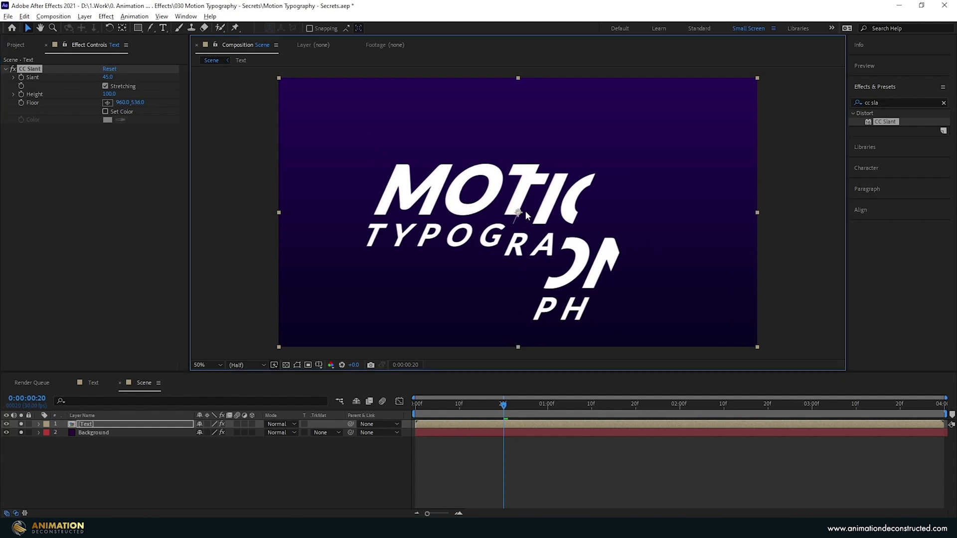